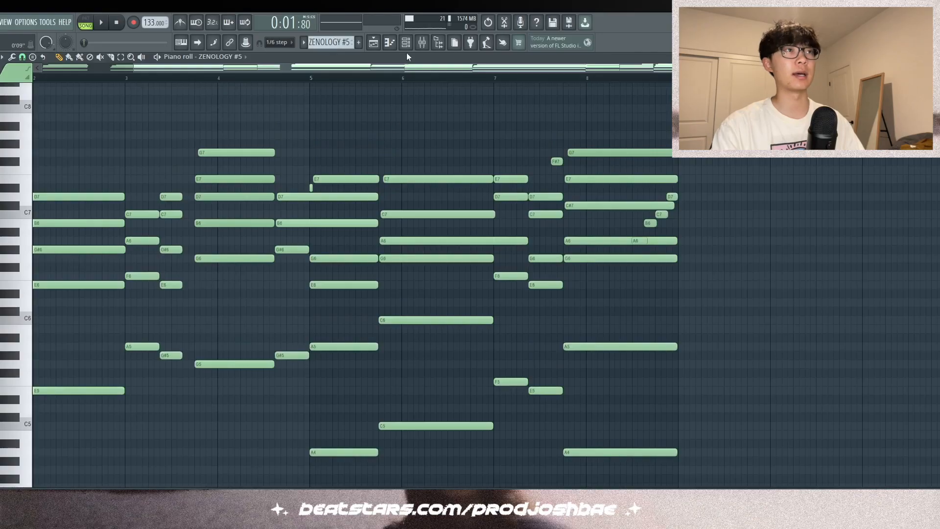
Check the ZENOLOGY #5 instrument from the channel rack and examine its chord notes in the piano roll
click(405, 42)
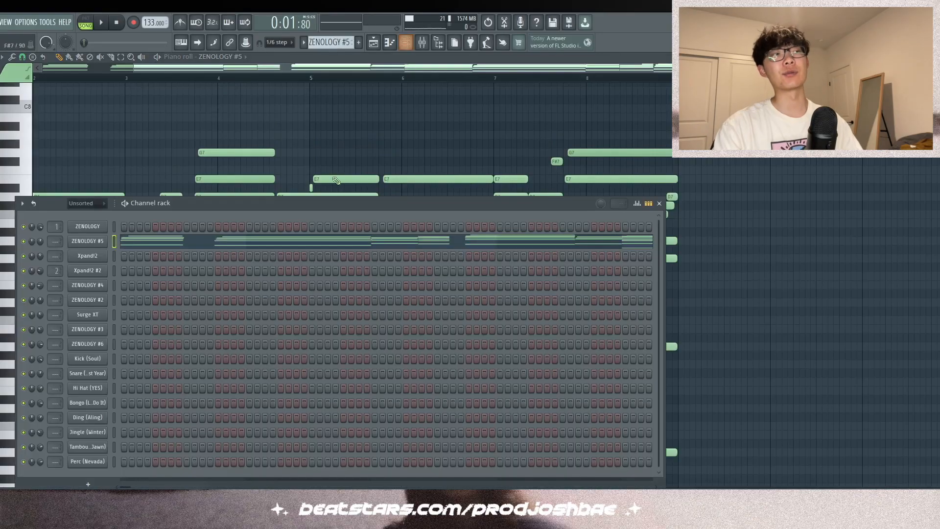
click(97, 244)
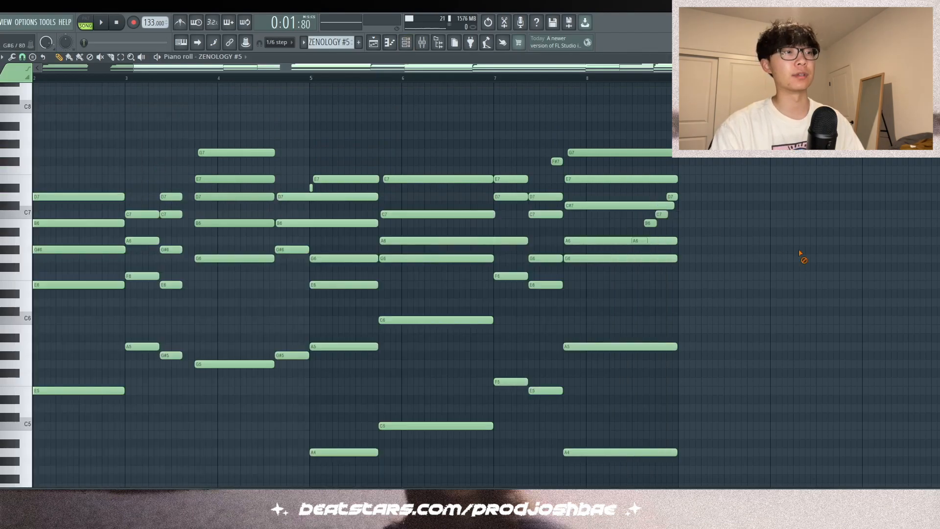
scroll(801, 255, down, 1)
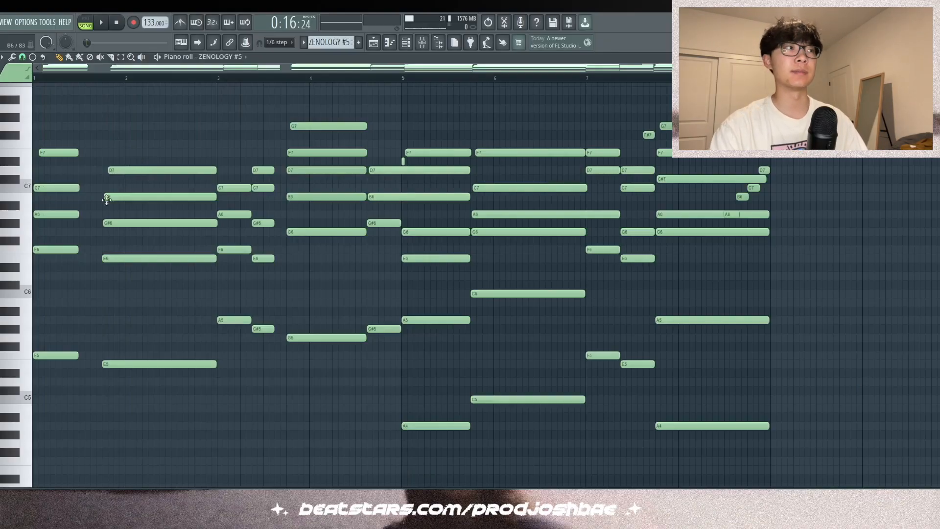
key(Escape)
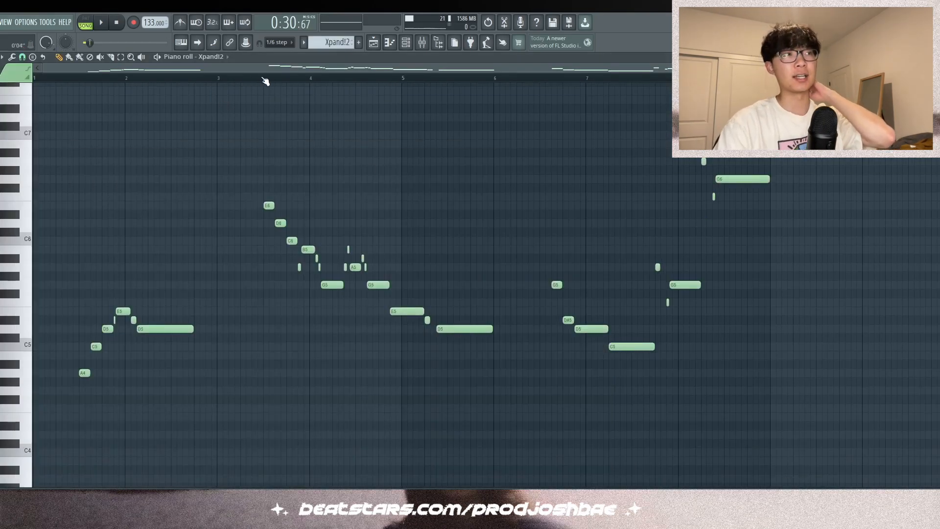
Review the Xpand!2 melody notes, then check the Xpand!2 #2 instrument and play its chord pattern
scroll(332, 272, up, 3)
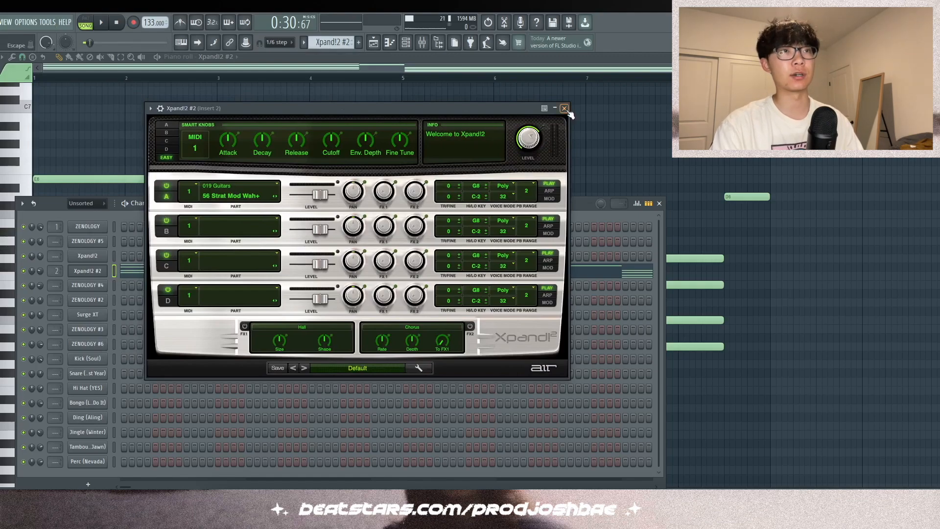
click(564, 108)
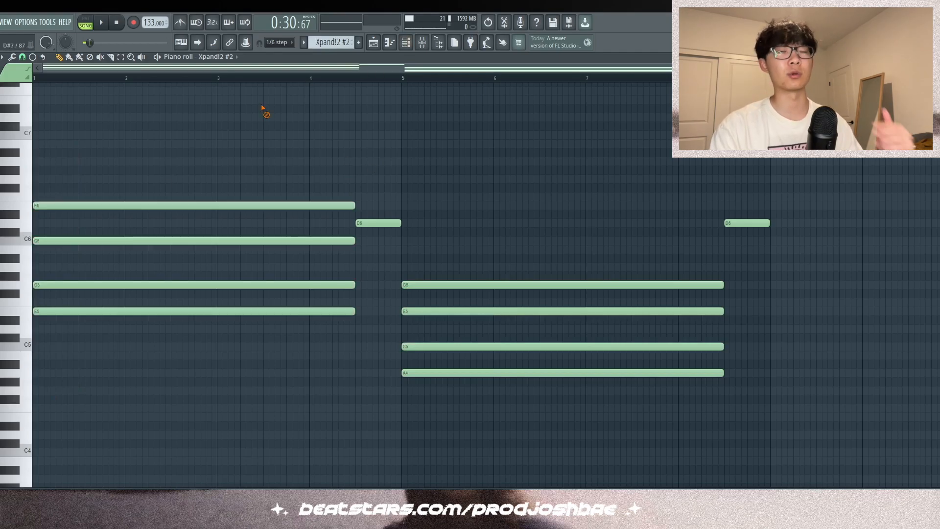
key(space)
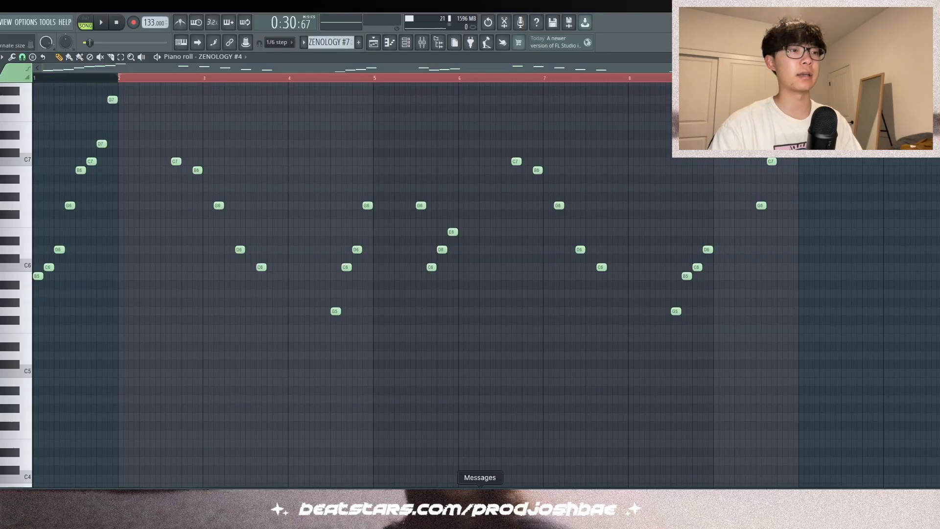
Examine and play the ZENOLOGY #7 pattern's arpeggio notes on the ZENOLOGY #4 channel
scroll(420, 398, up, 1)
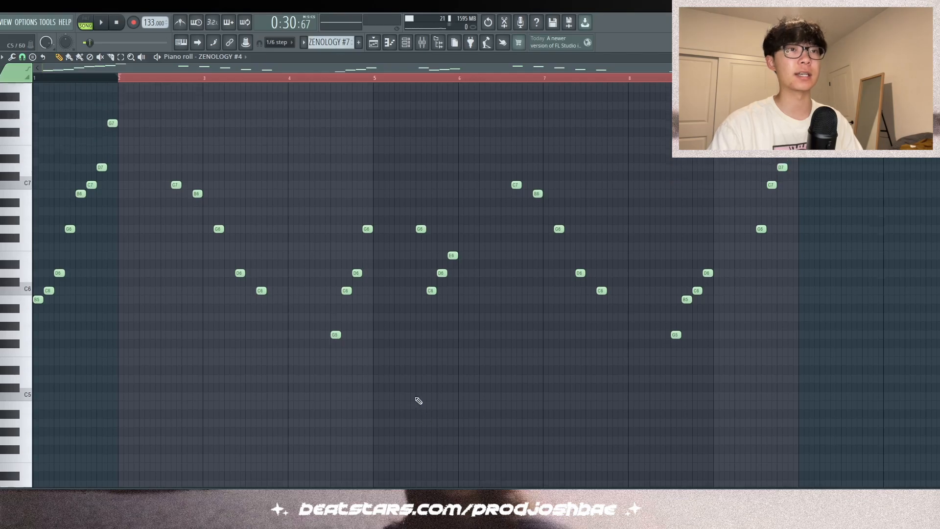
key(space)
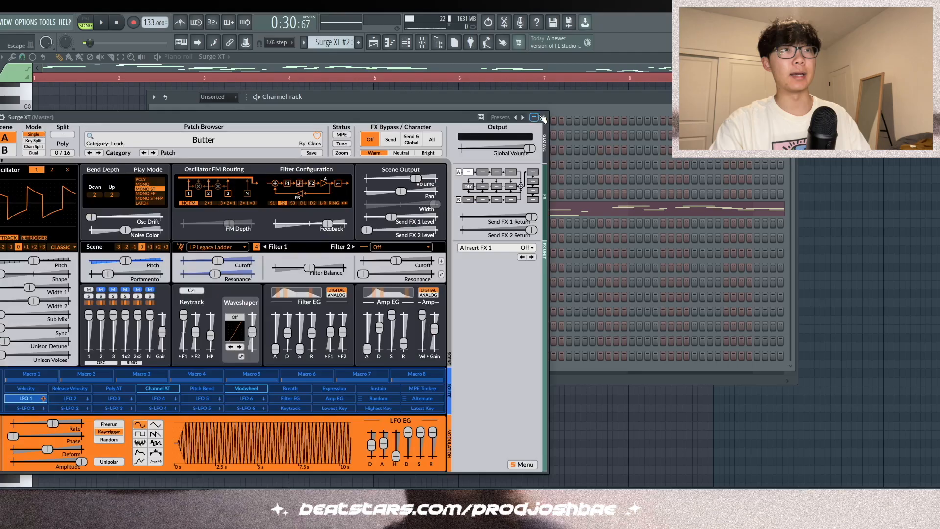
Inspect the Surge XT instrument with its Butter patch, close it with the channel rack, and play its notes
click(541, 118)
click(226, 210)
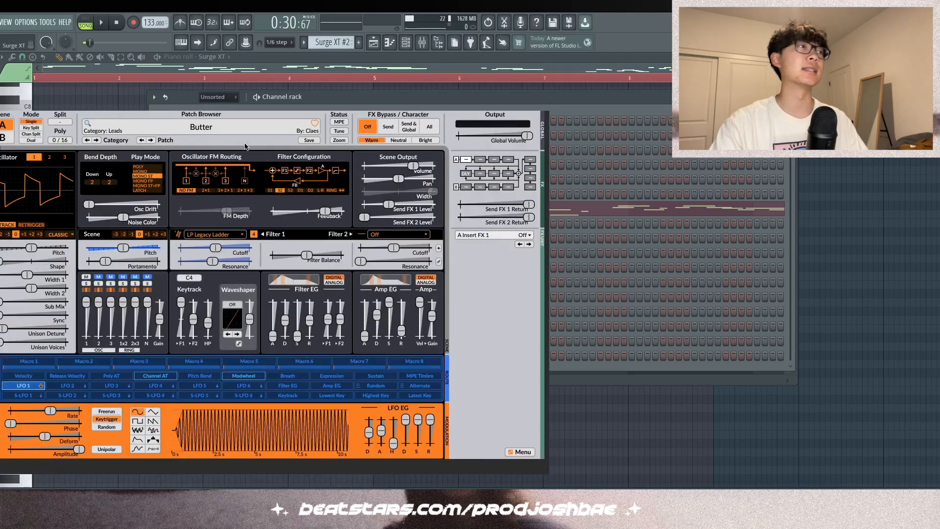
drag(253, 119, 424, 103)
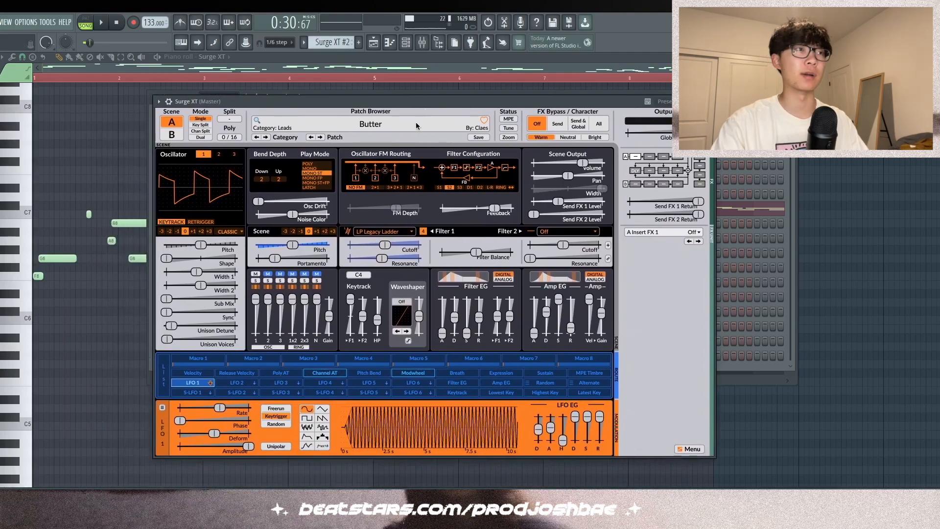
click(711, 101)
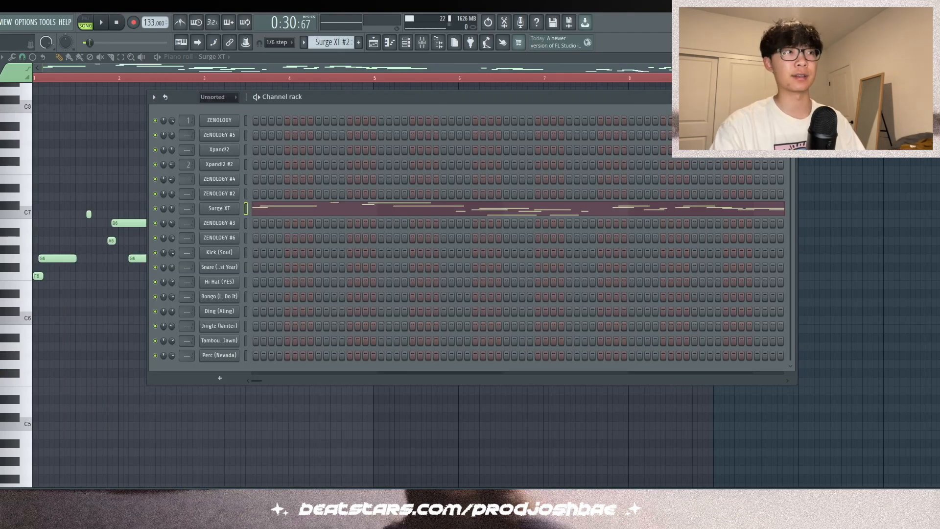
click(789, 97)
scroll(443, 313, down, 1)
key(space)
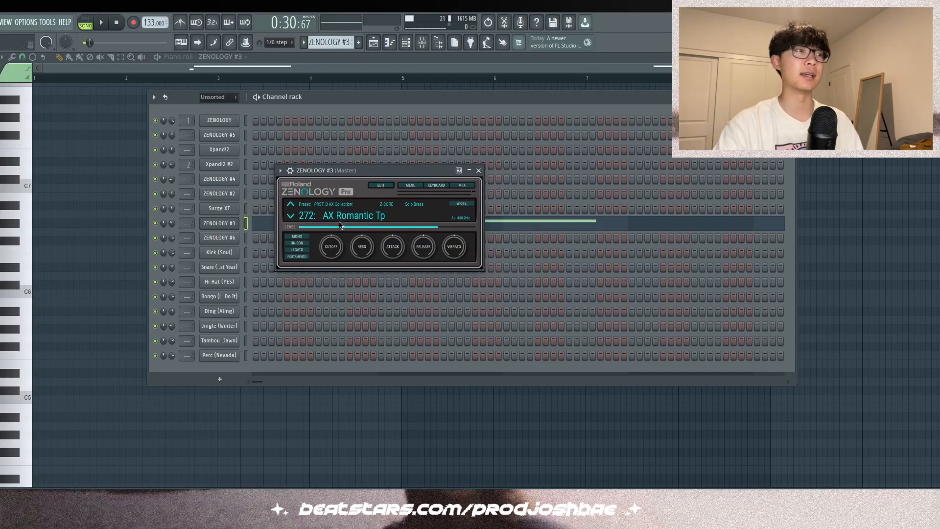
Close the ZENOLOGY #3 instrument and play back its notes in the piano roll
click(478, 171)
key(F6)
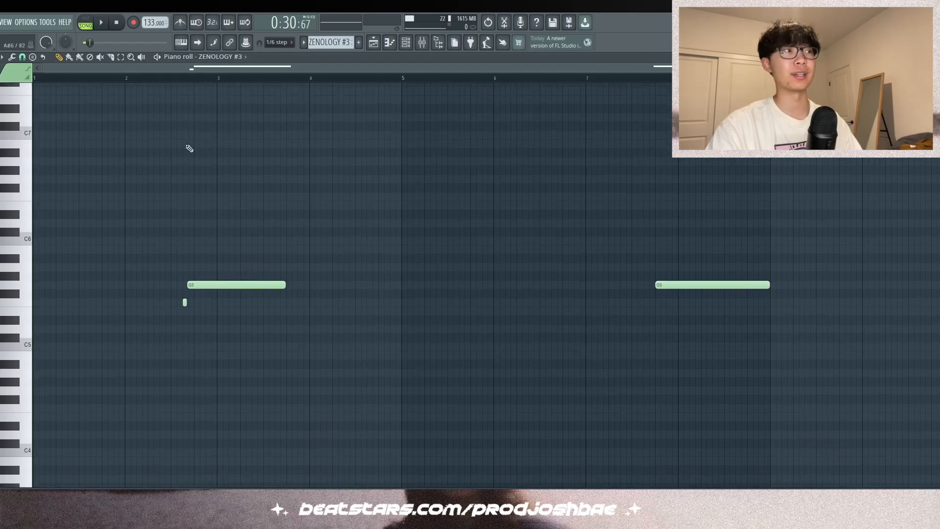
key(space)
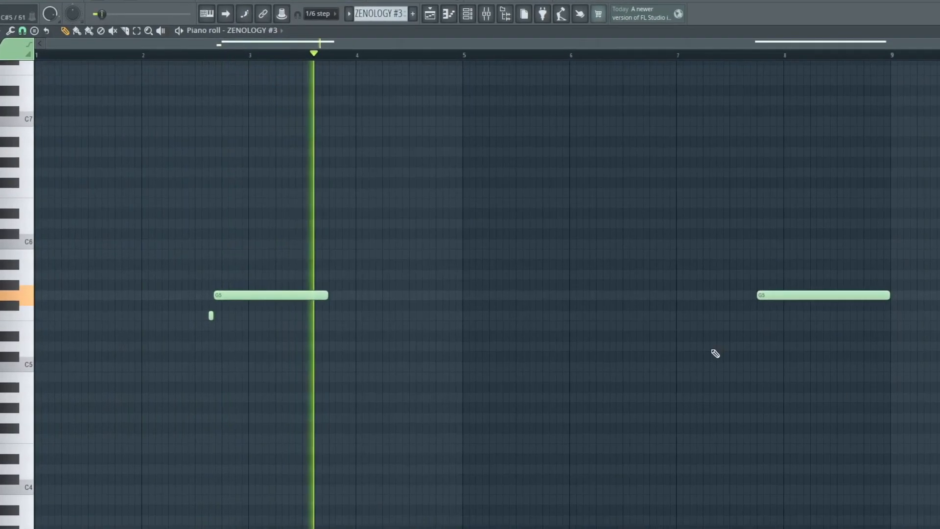
click(747, 51)
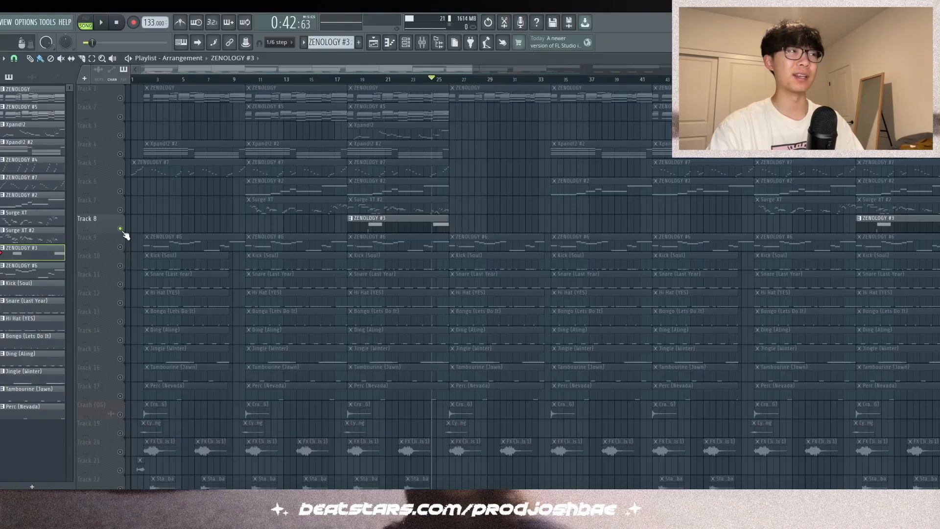
End the solo on playlist Track 8 and enlarge the note control lane in the Hi Hat (YES) piano roll
right_click(121, 230)
scroll(122, 237, down, 1)
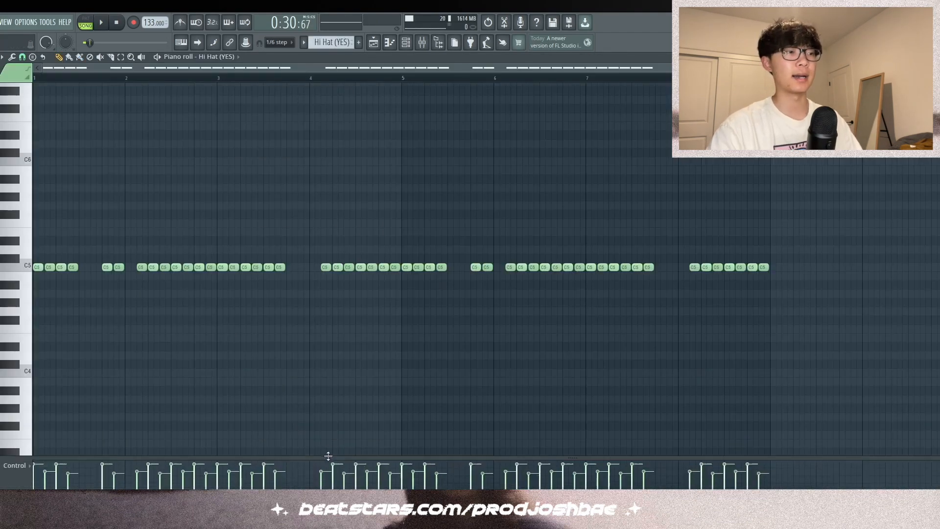
drag(328, 456, 353, 386)
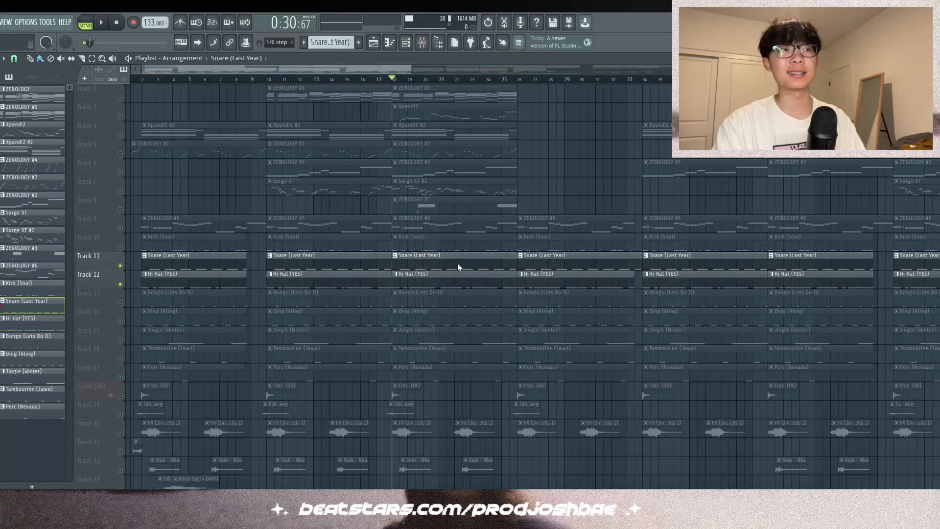
Open the Snare (Last Year) pattern from the playlist and play the Bongo (Lets Do It) pattern
double_click(457, 264)
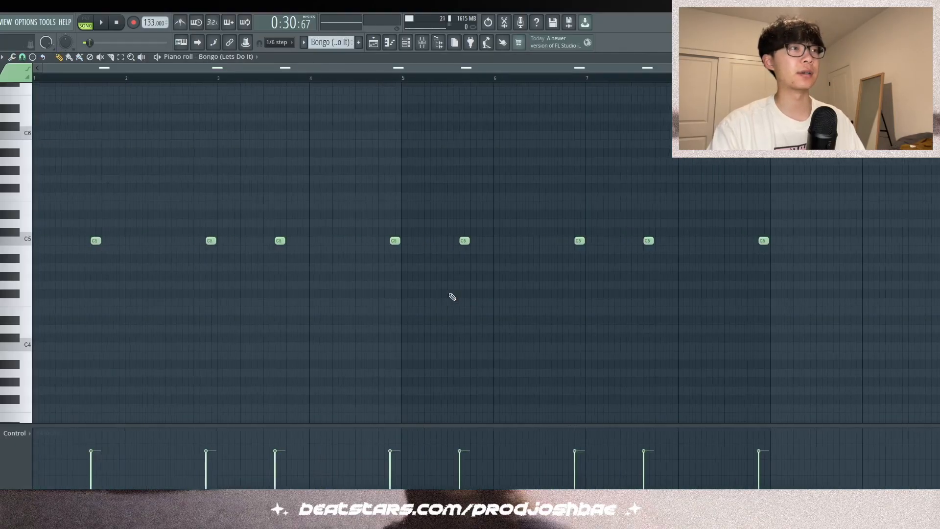
key(space)
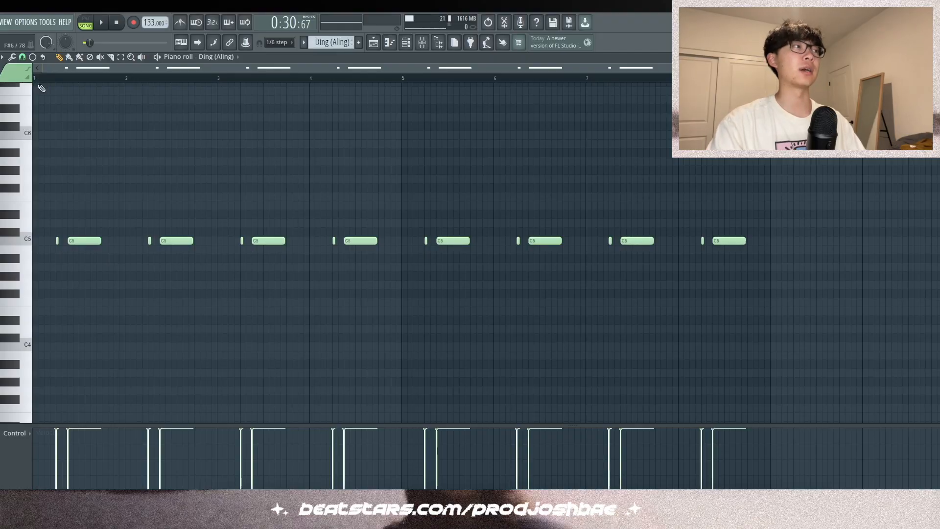
Examine the spacing of the Ding (Aling) notes up close and play the pattern
scroll(145, 194, up, 5)
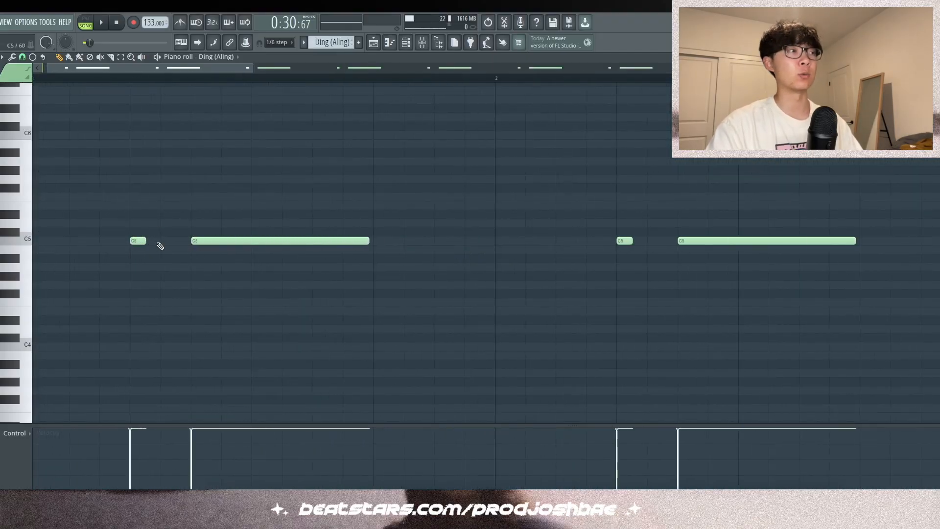
scroll(142, 252, down, 5)
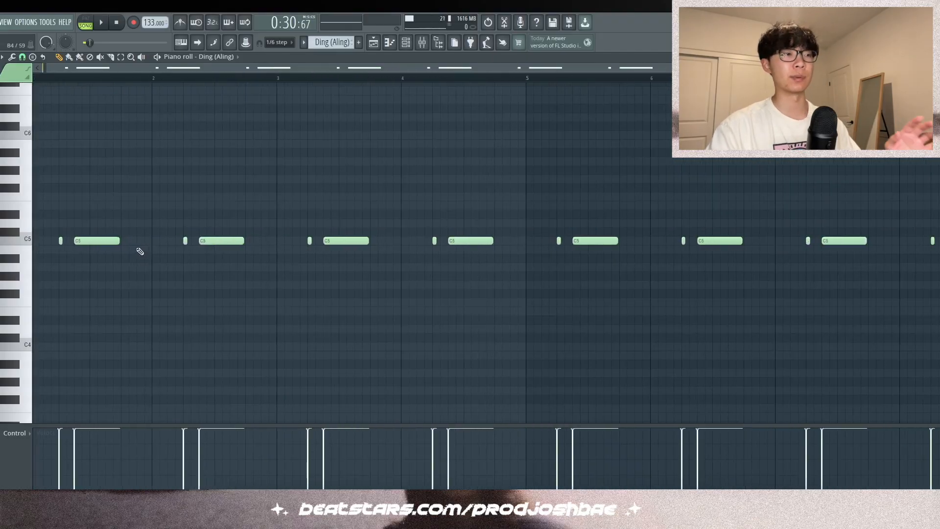
key(space)
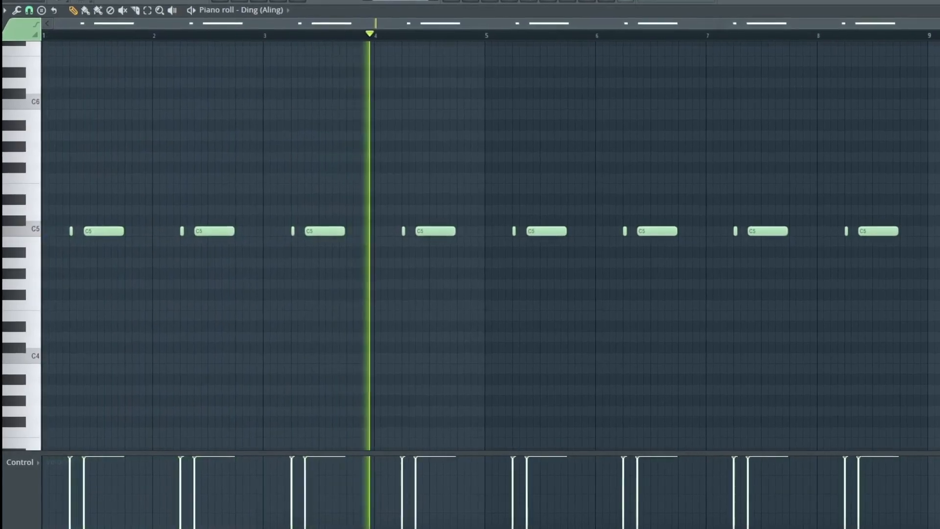
key(space)
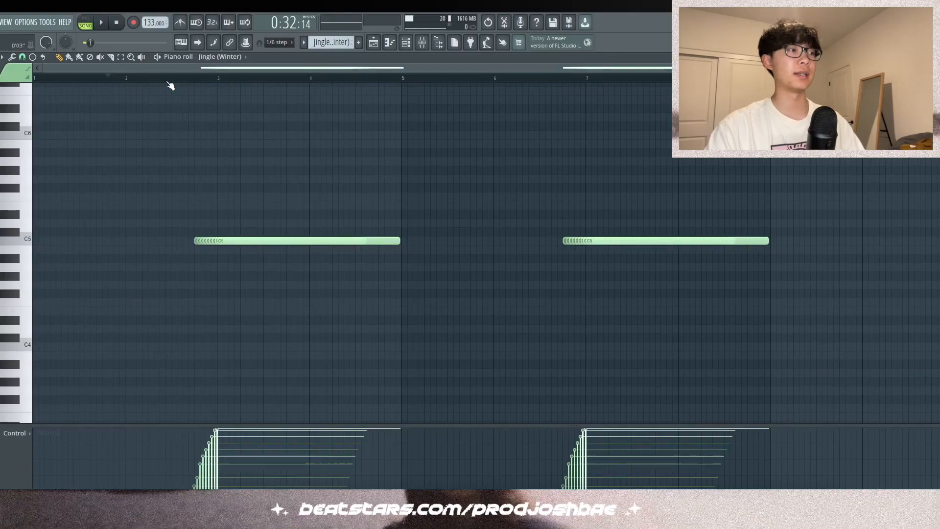
Examine the Jingle (Winter) notes and their velocities, and listen to the Jingle (Winter) and Tambourine (Jawn) patterns
scroll(168, 84, up, 5)
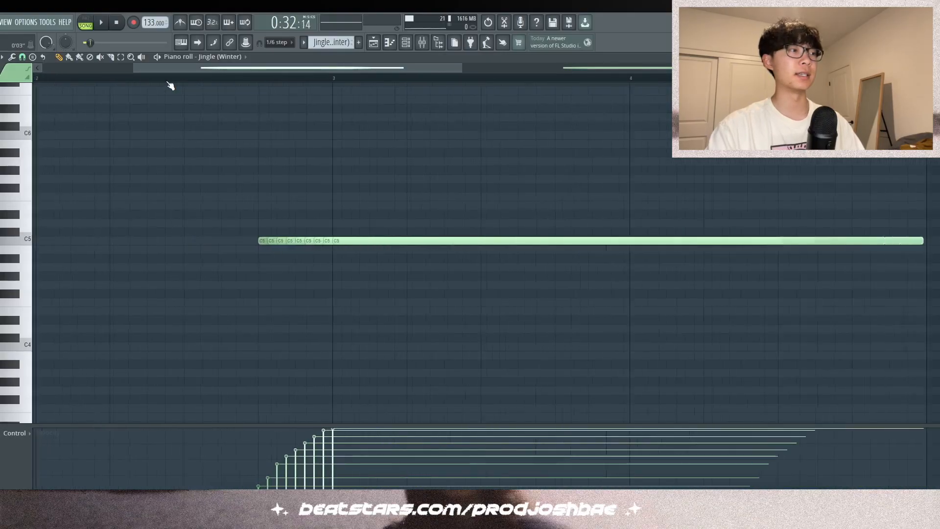
scroll(291, 343, down, 2)
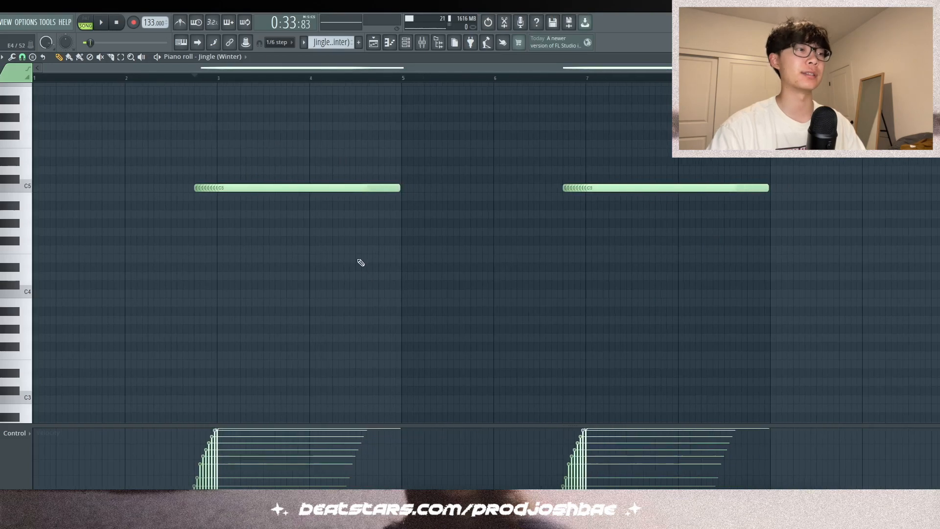
key(space)
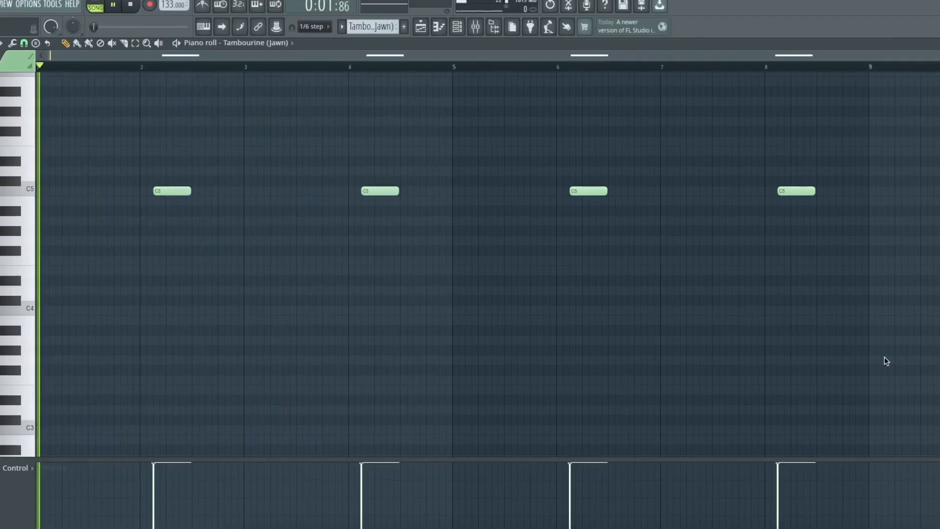
key(space)
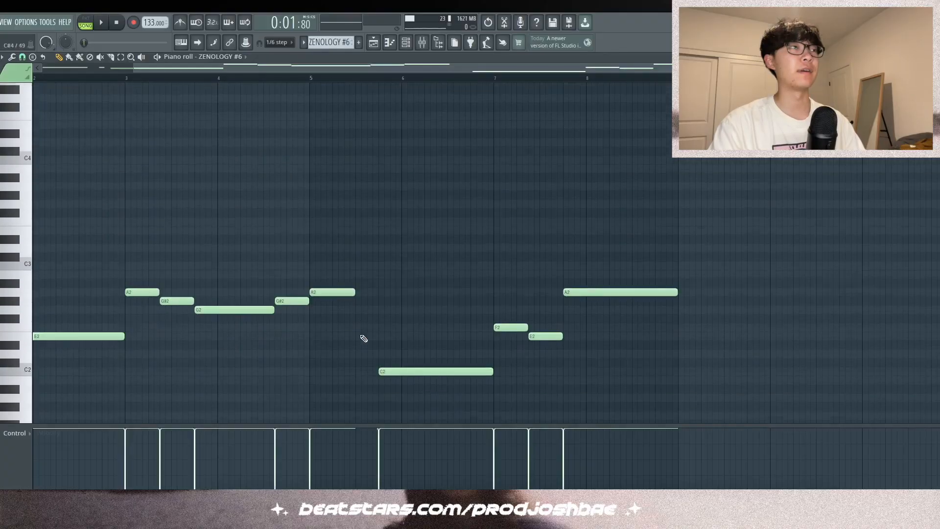
Review the ZENOLOGY #6 bass notes and check the instrument assigned to that channel in the channel rack
scroll(365, 291, down, 5)
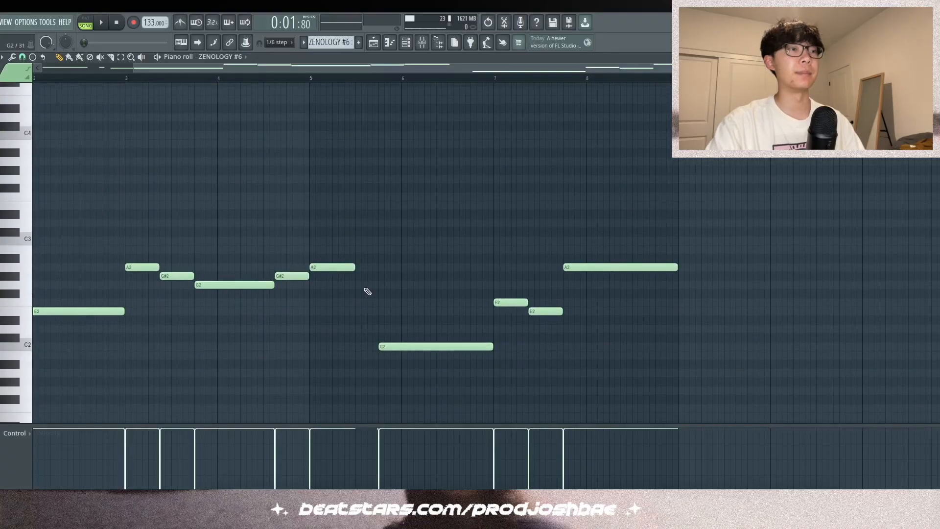
click(405, 43)
click(227, 239)
click(482, 192)
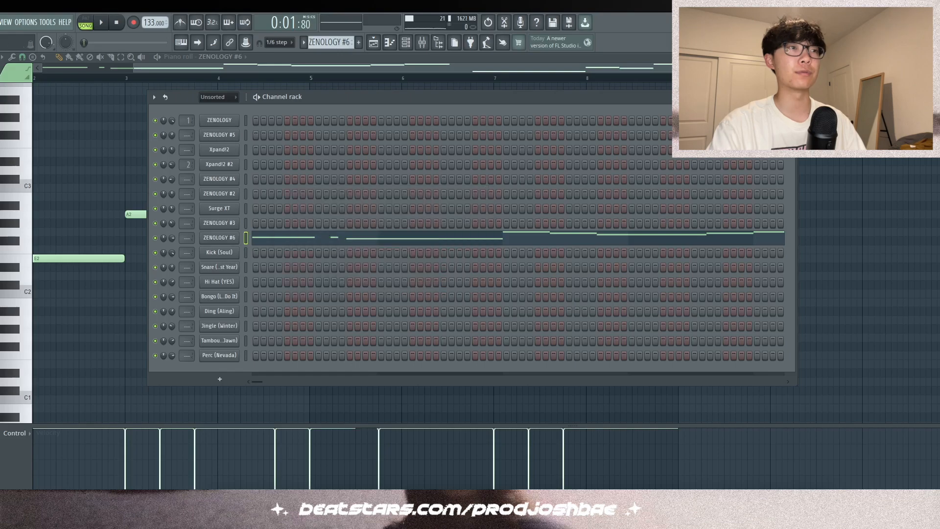
click(790, 96)
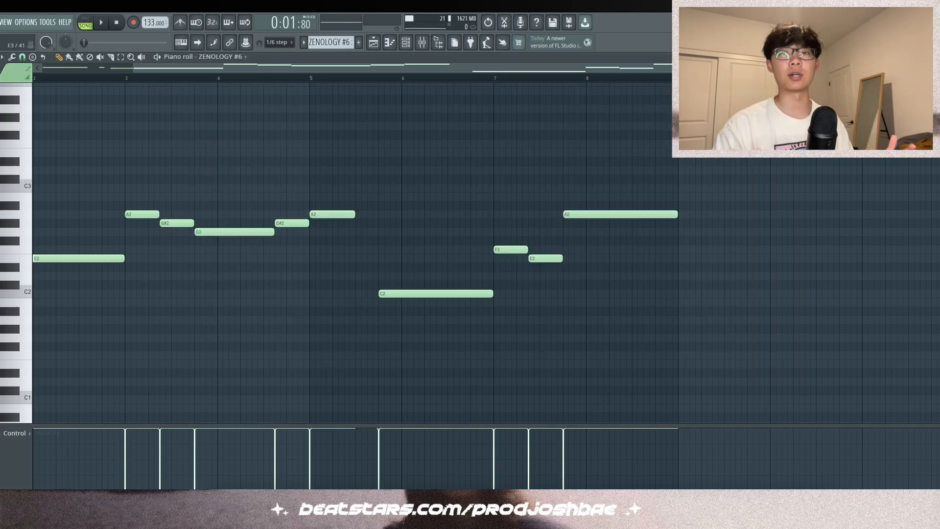
Open the ZENOLOGY chord pattern from the playlist and select its lowest notes across the whole pattern
key(F5)
scroll(294, 166, up, 1)
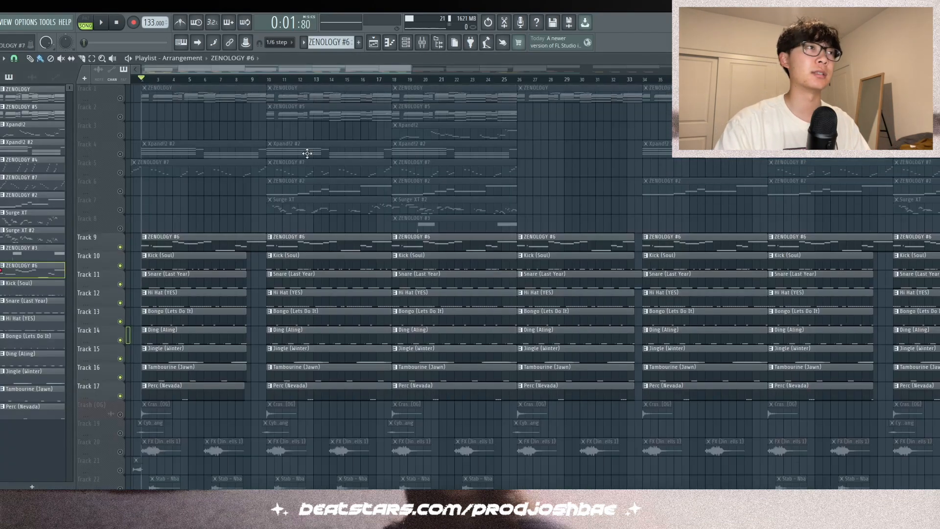
double_click(453, 100)
drag(829, 332, 22, 132)
drag(672, 157, 445, 123)
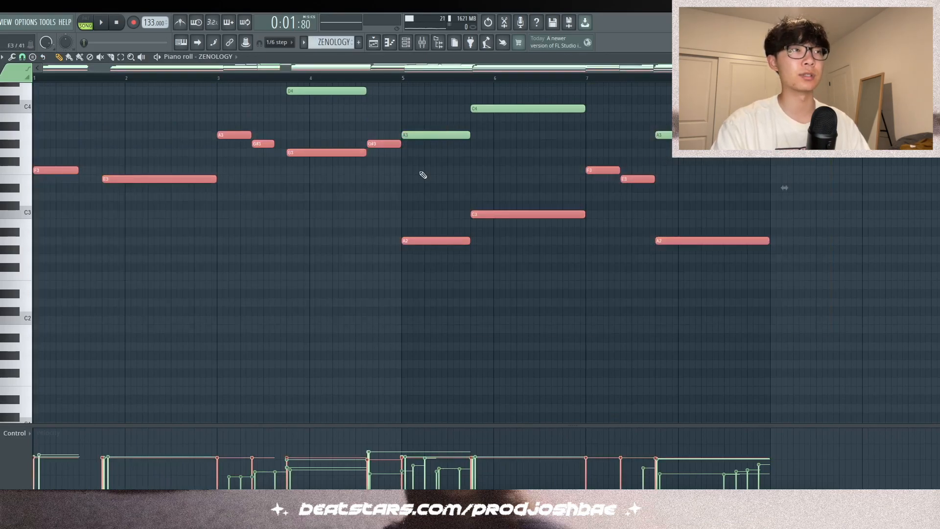
Return to the ZENOLOGY #6 pattern in the piano roll and play its bass line
key(F7)
double_click(421, 238)
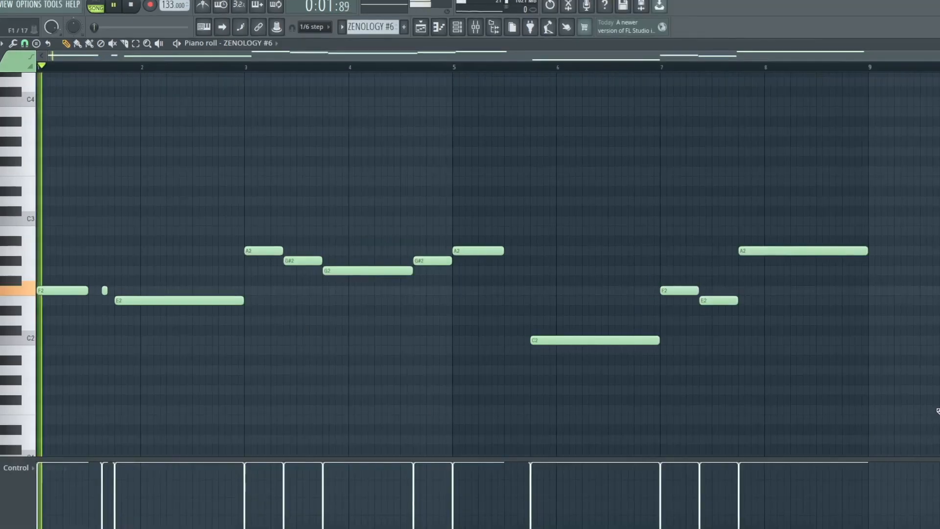
key(space)
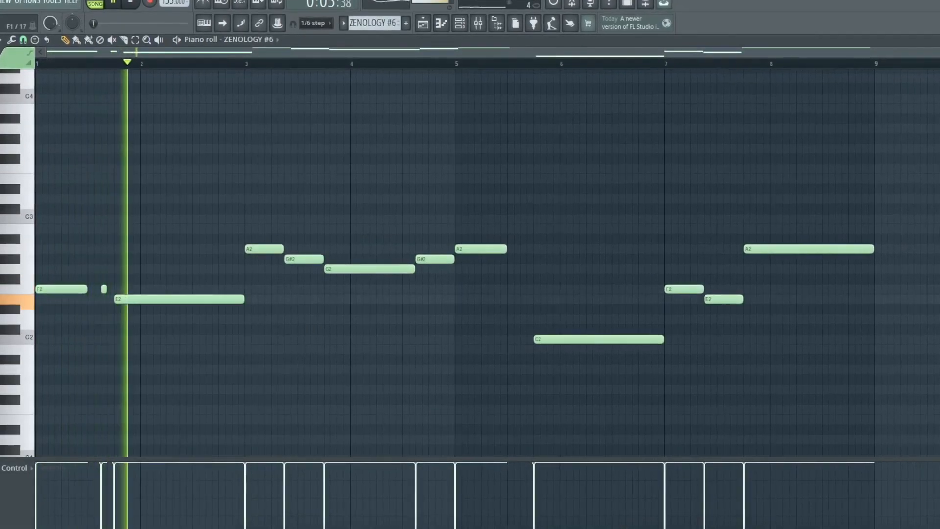